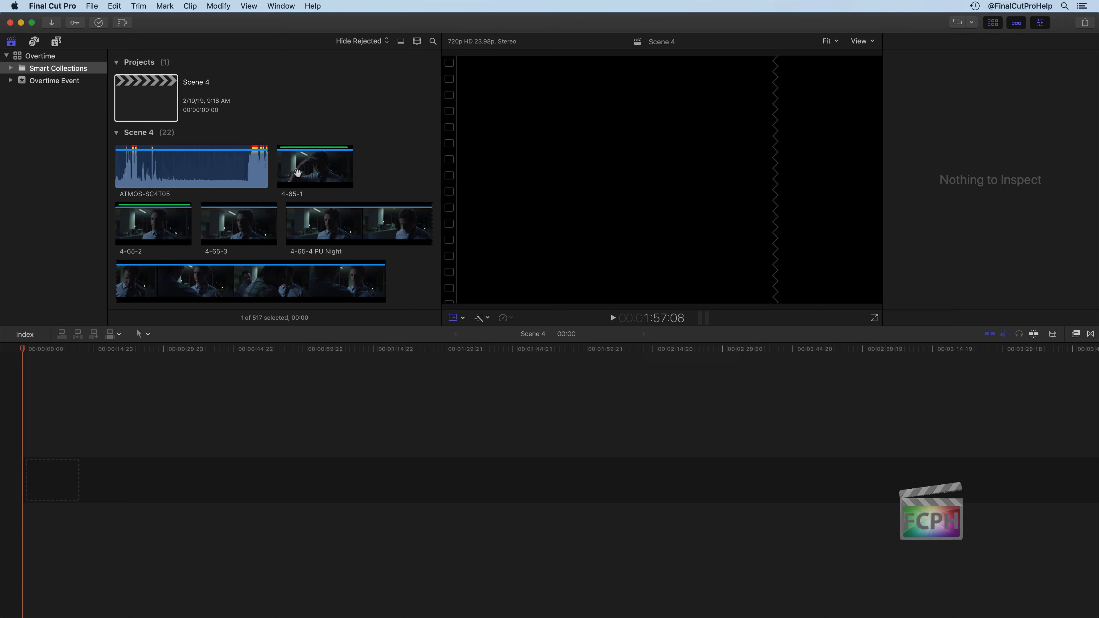
pyautogui.click(327, 173)
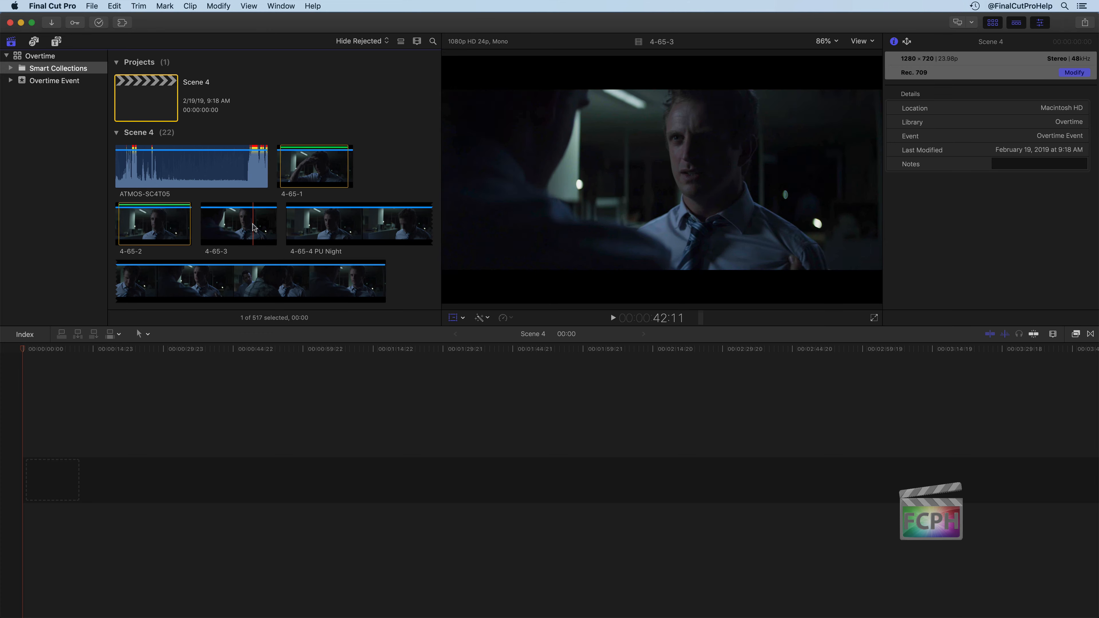
pyautogui.scroll(-3, 254, 228)
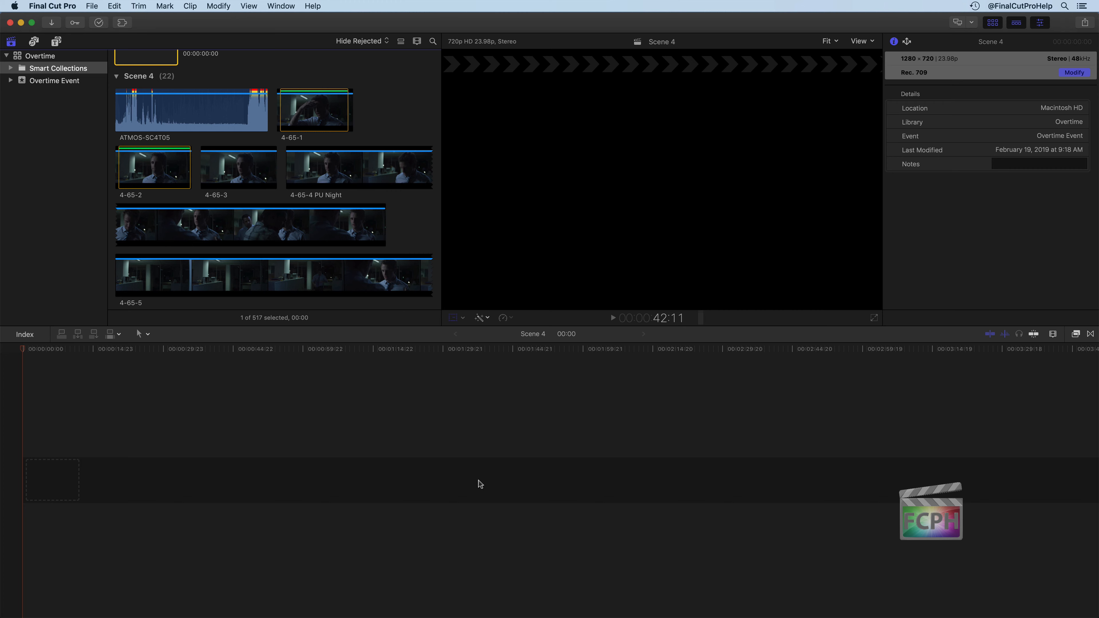
pyautogui.click(396, 118)
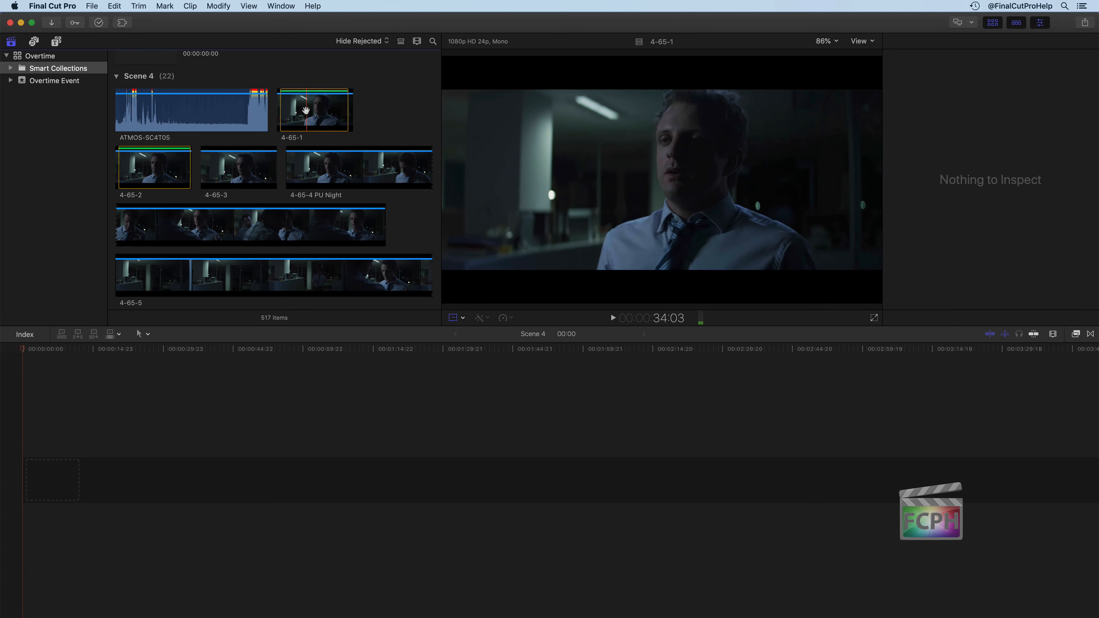
pyautogui.click(310, 121)
pyautogui.moveTo(320, 279); pyautogui.dragTo(216, 482)
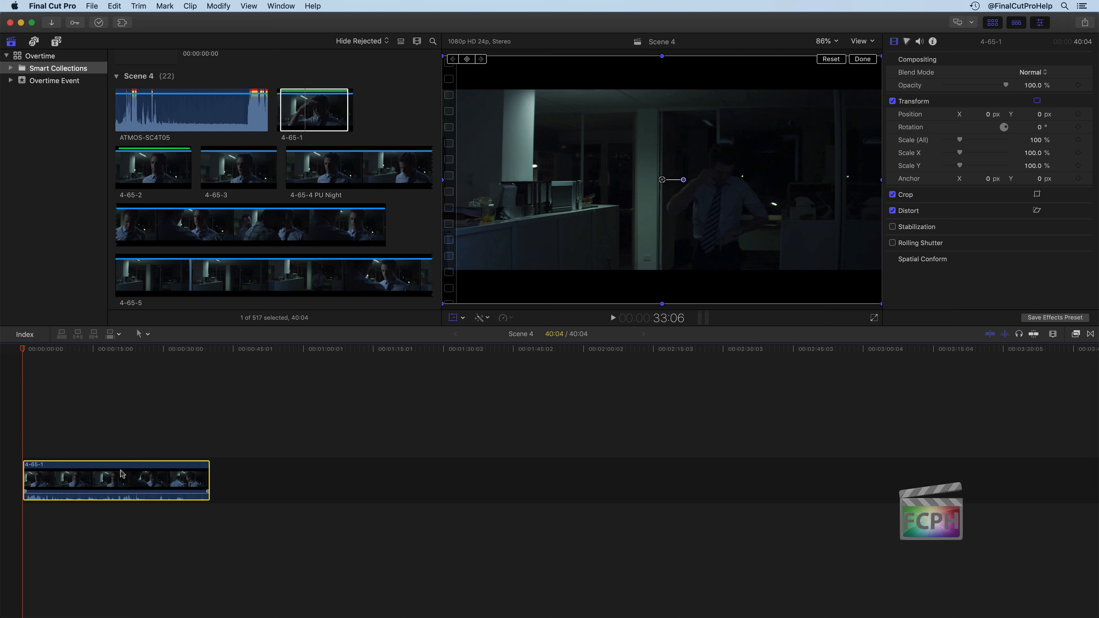
pyautogui.press('Delete')
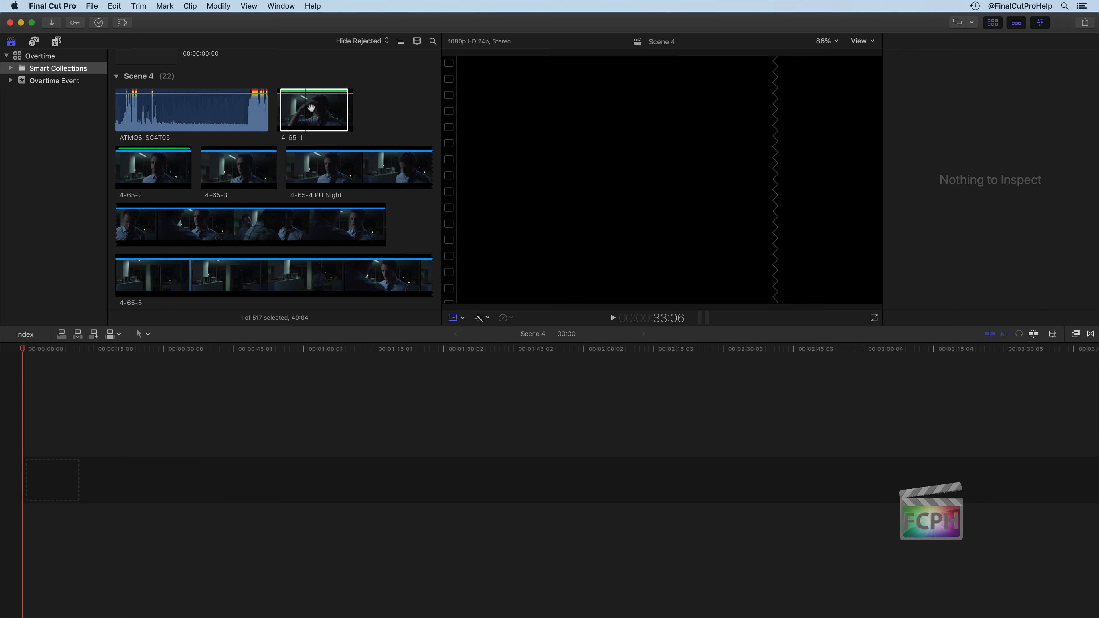
# Step: Place clips 4-65-1, 4-65-2 and 4-65-4 PU Night one after another in the Scene 4 project's primary storyline
pyautogui.moveTo(313, 109); pyautogui.dragTo(185, 478)
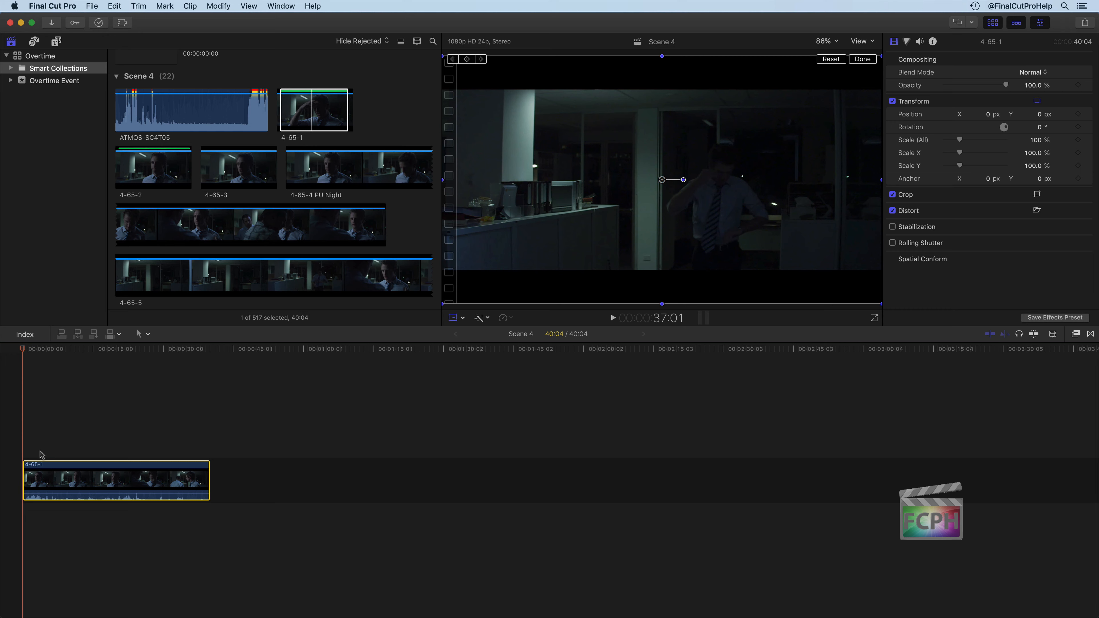
pyautogui.press('super+1')
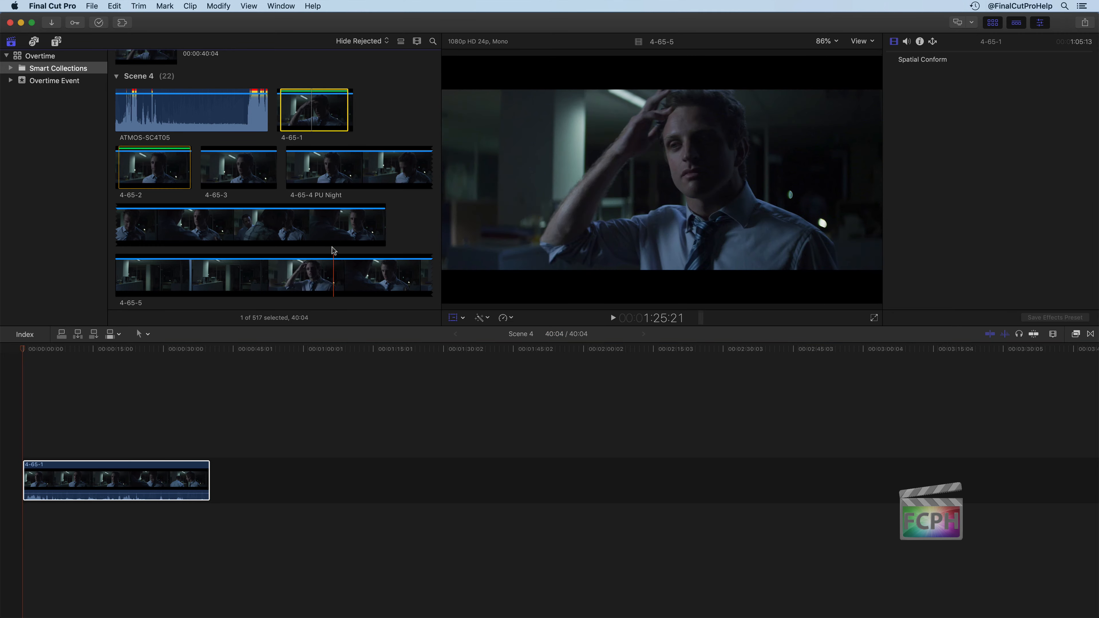
pyautogui.click(171, 178)
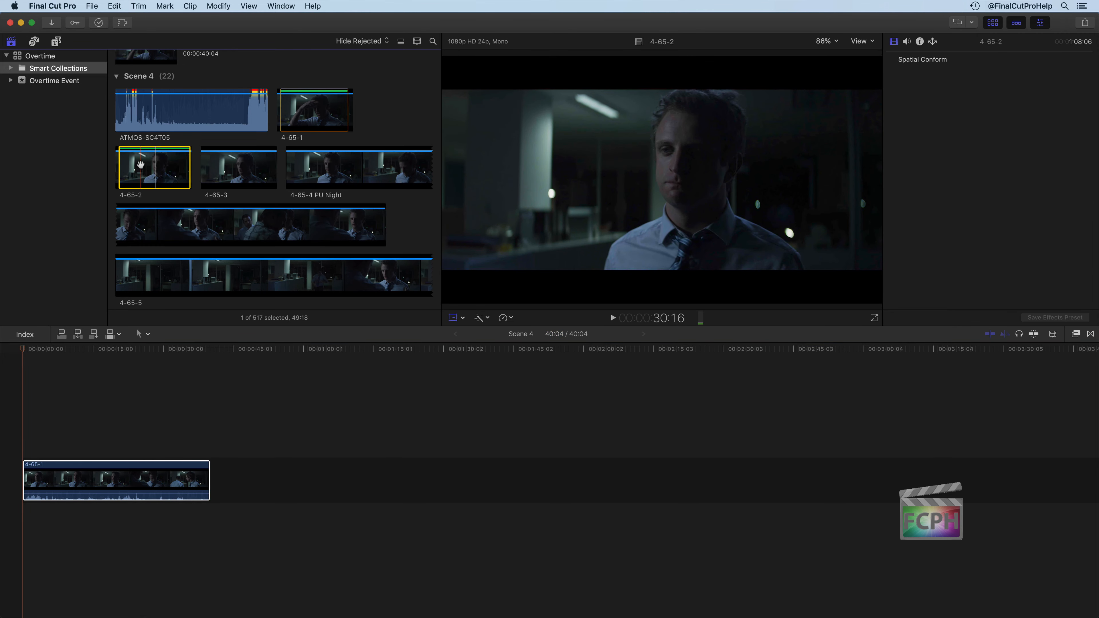
pyautogui.moveTo(142, 166); pyautogui.dragTo(289, 402)
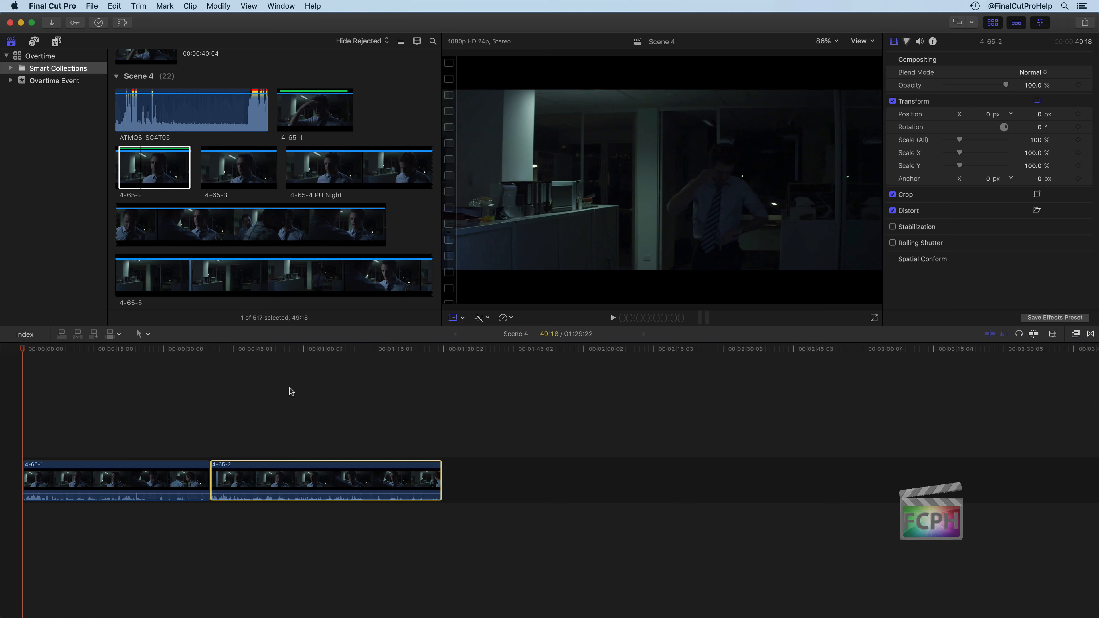
pyautogui.moveTo(301, 171); pyautogui.dragTo(536, 476)
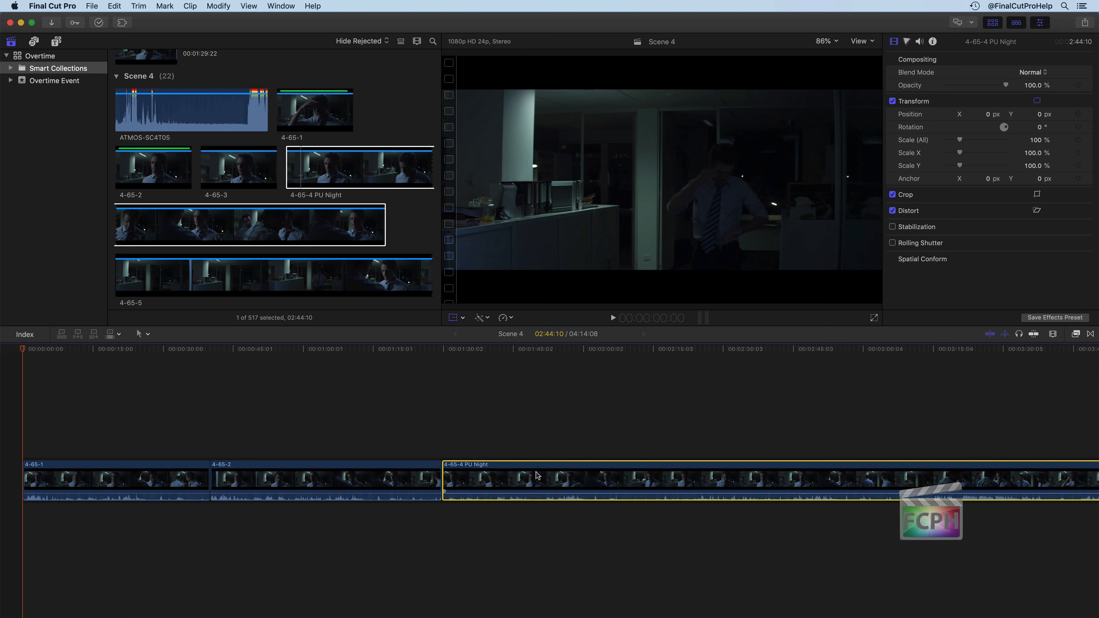
# Step: Append clips 4-66-1 and 4-71-1 to the end of the storyline
pyautogui.hscroll(5, 537, 475)
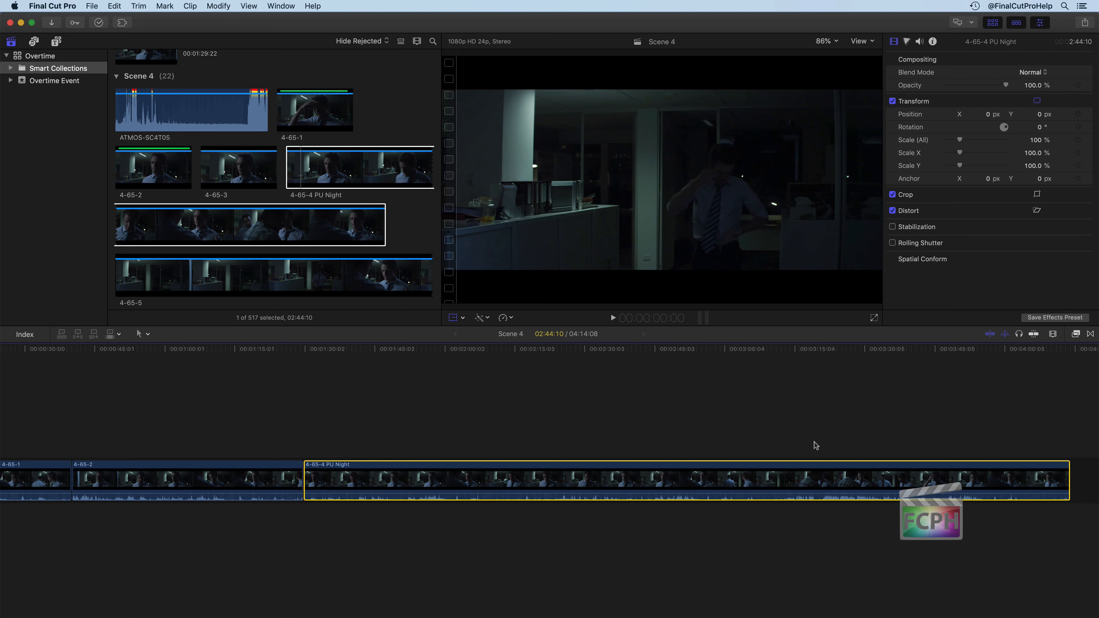
pyautogui.hscroll(9, 514, 532)
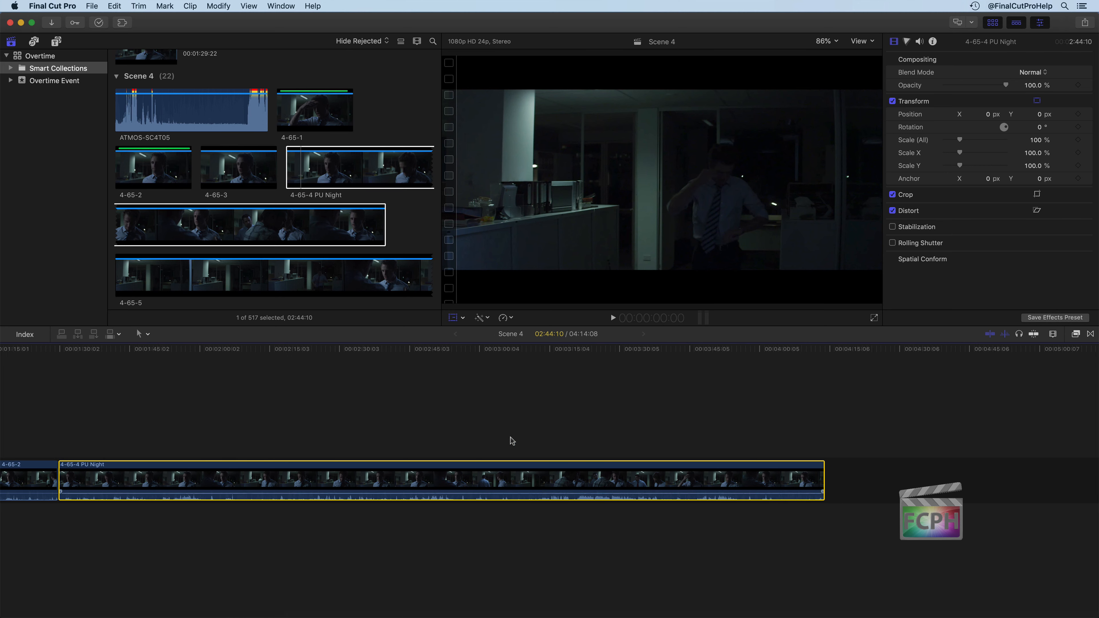
pyautogui.click(289, 185)
pyautogui.scroll(-5, 309, 191)
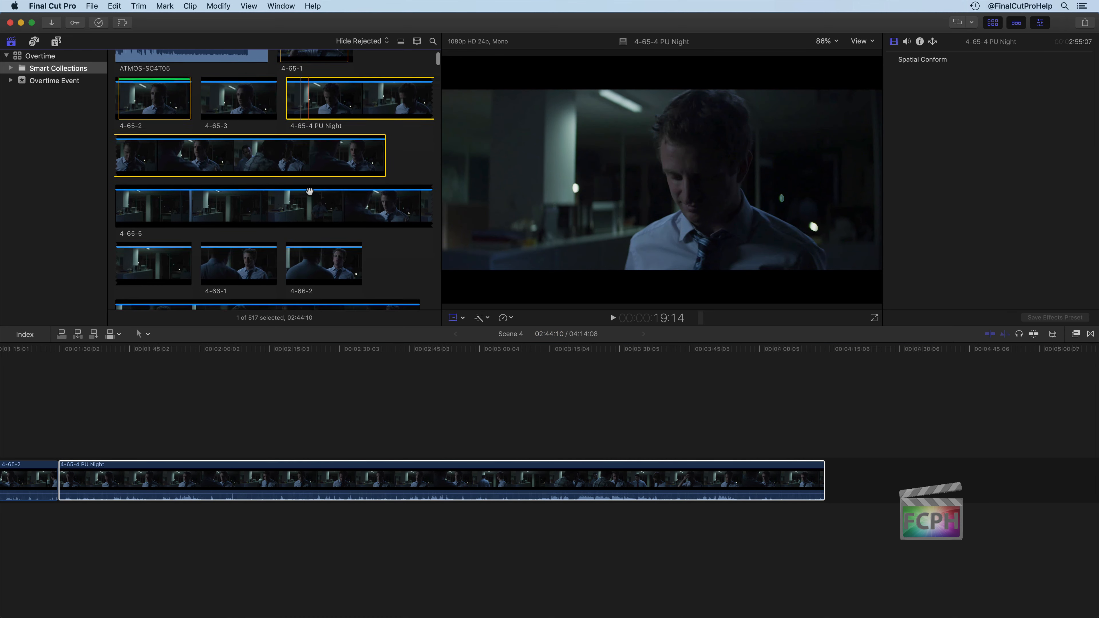
pyautogui.click(241, 224)
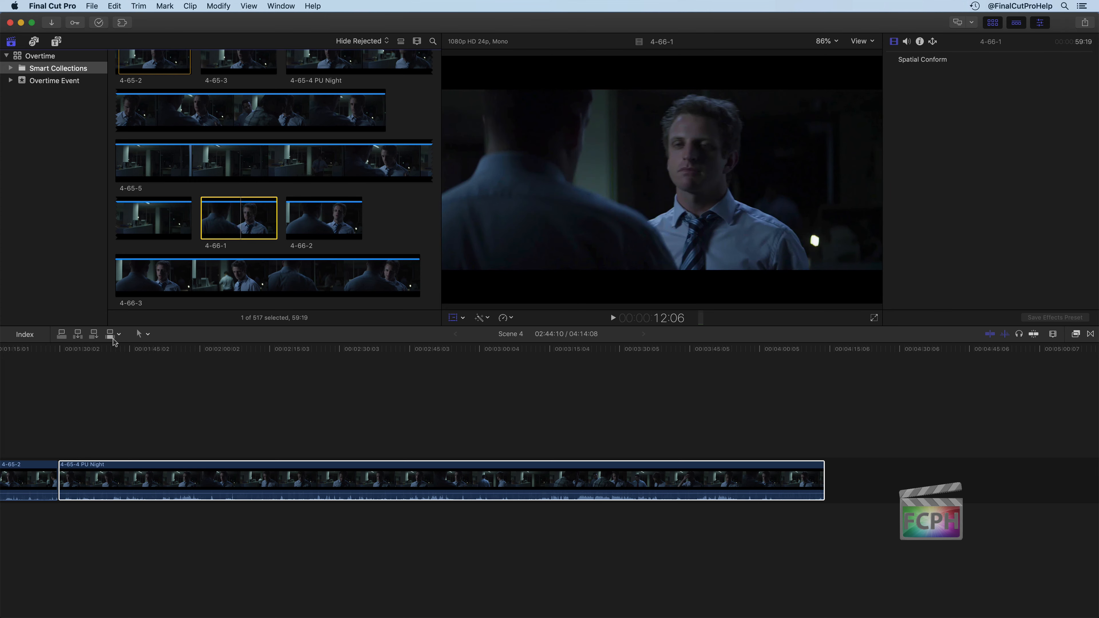
pyautogui.click(95, 335)
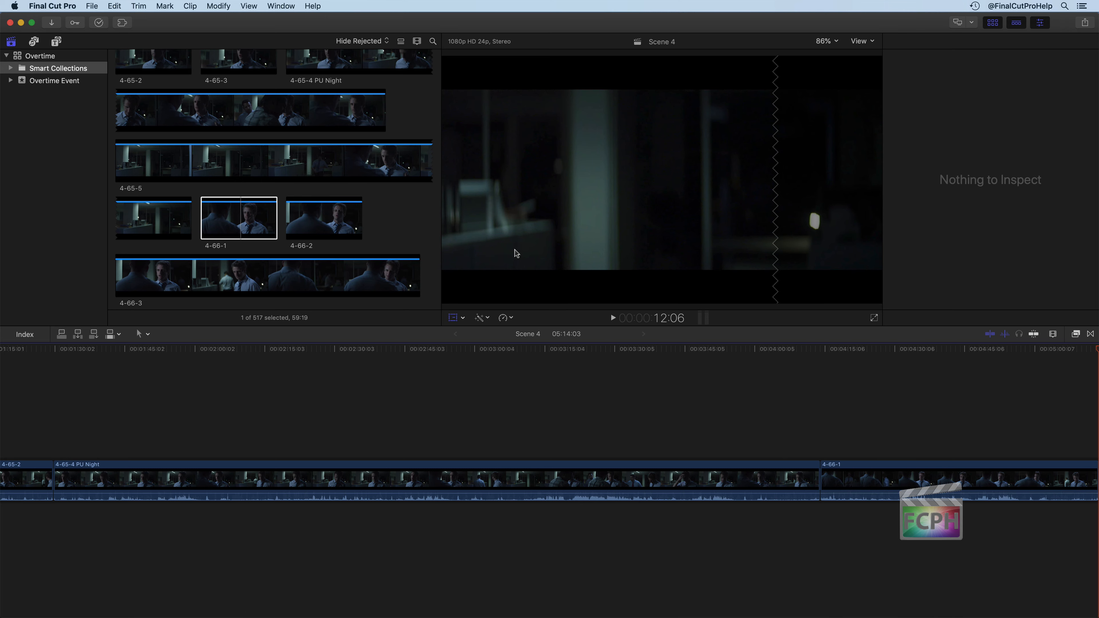
pyautogui.scroll(-10, 326, 236)
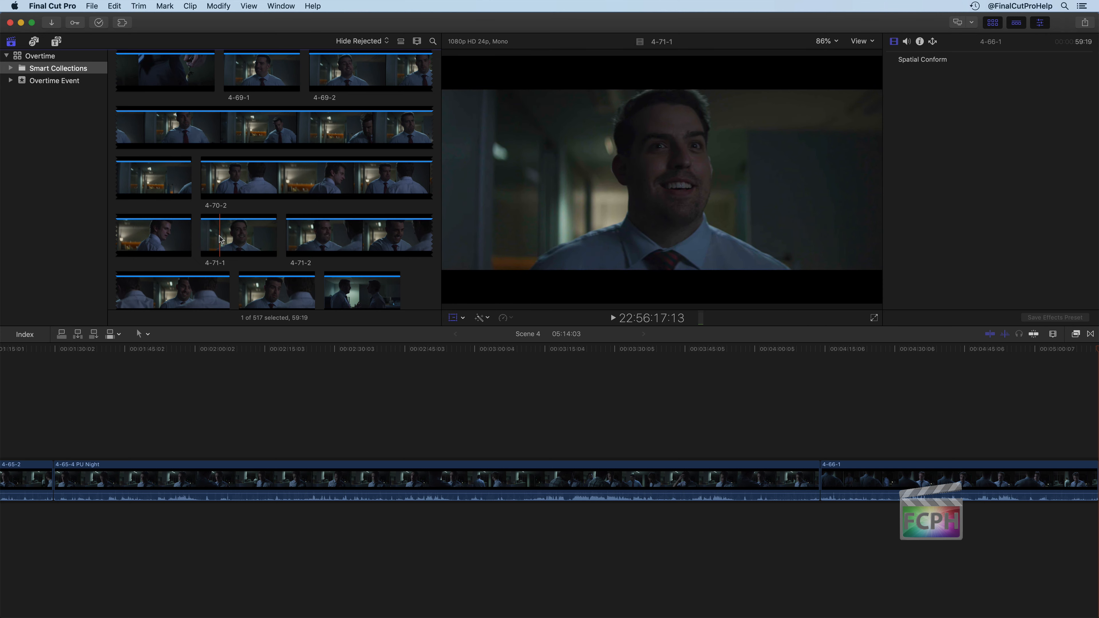
pyautogui.click(229, 240)
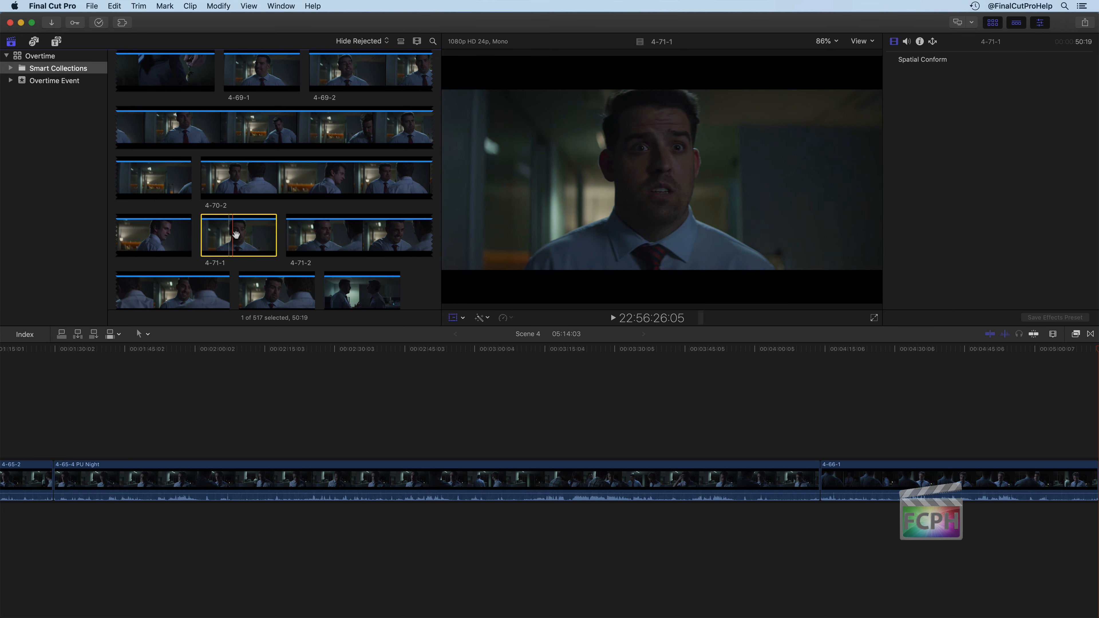
pyautogui.click(94, 334)
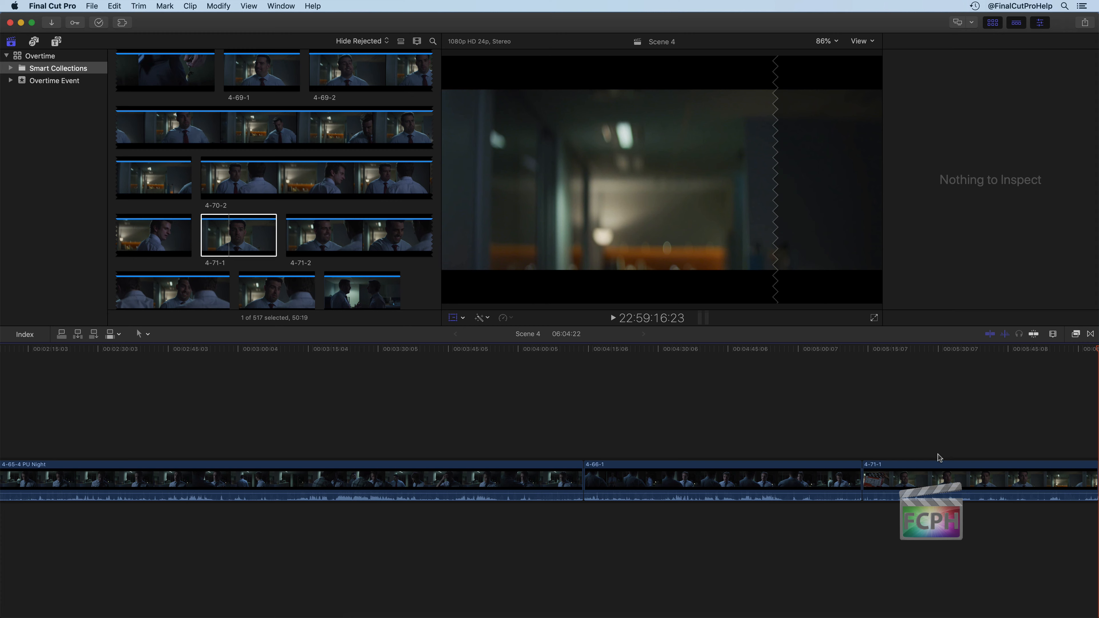
# Step: Append clips 4-71-3 and 4-72-1 to the end of the storyline
pyautogui.click(381, 399)
pyautogui.hotkey('shift', 't')
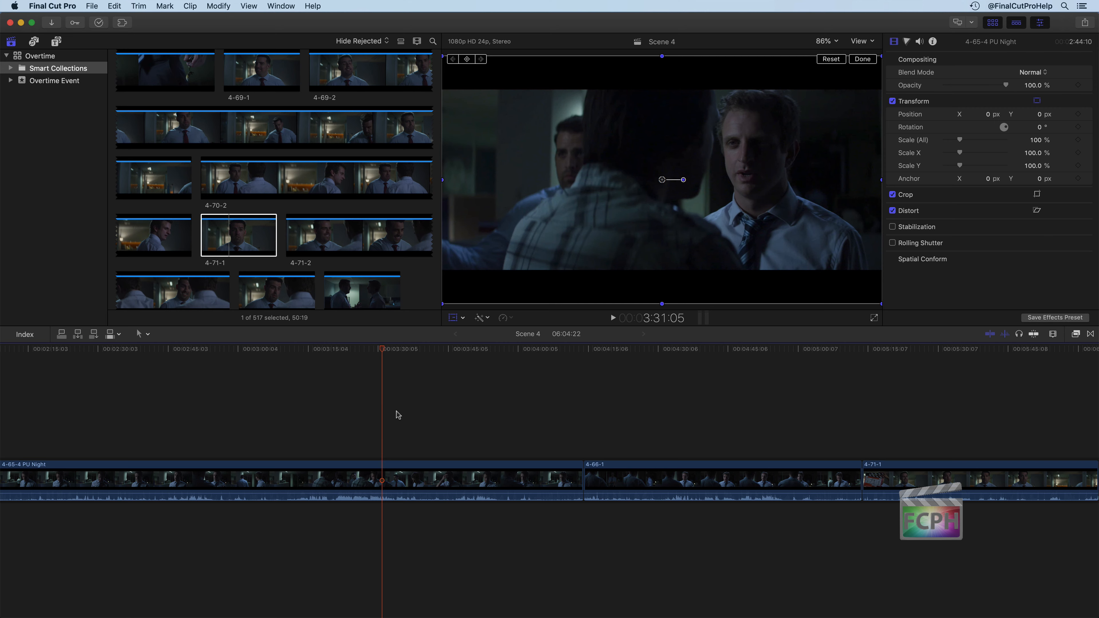
pyautogui.hotkey('shift', 'z')
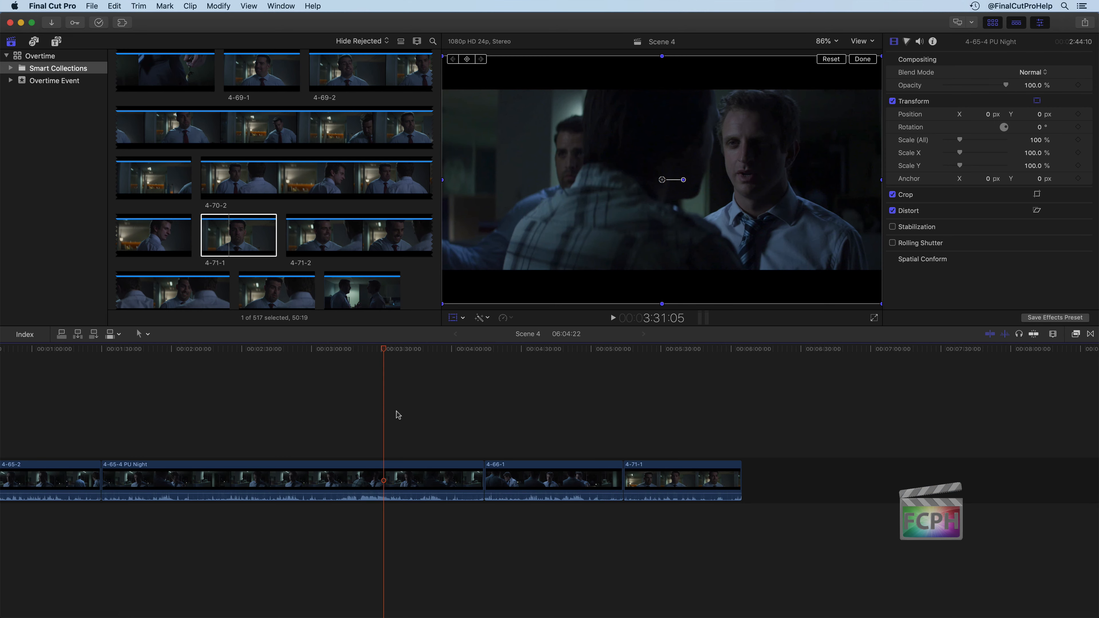
pyautogui.press('super+minus')
pyautogui.press('super+minus')
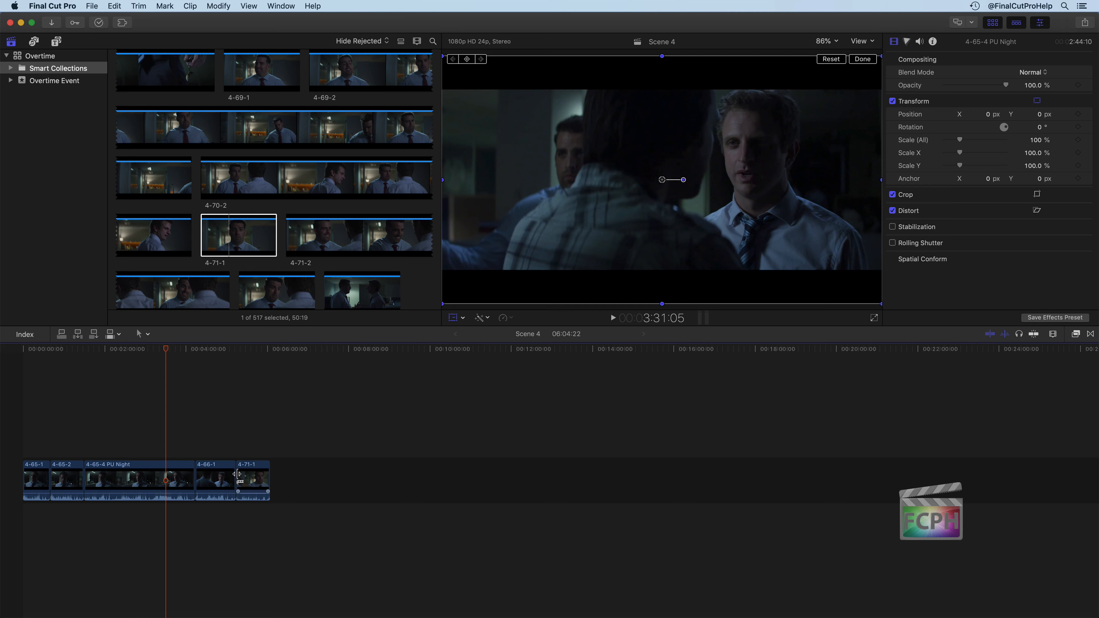
pyautogui.click(286, 293)
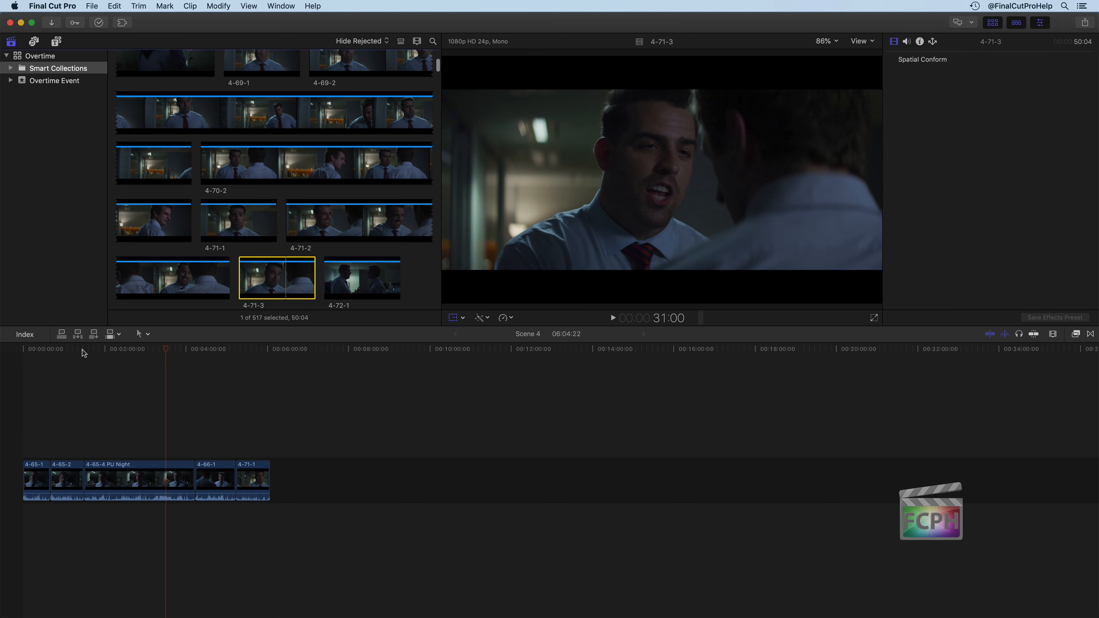
pyautogui.click(93, 335)
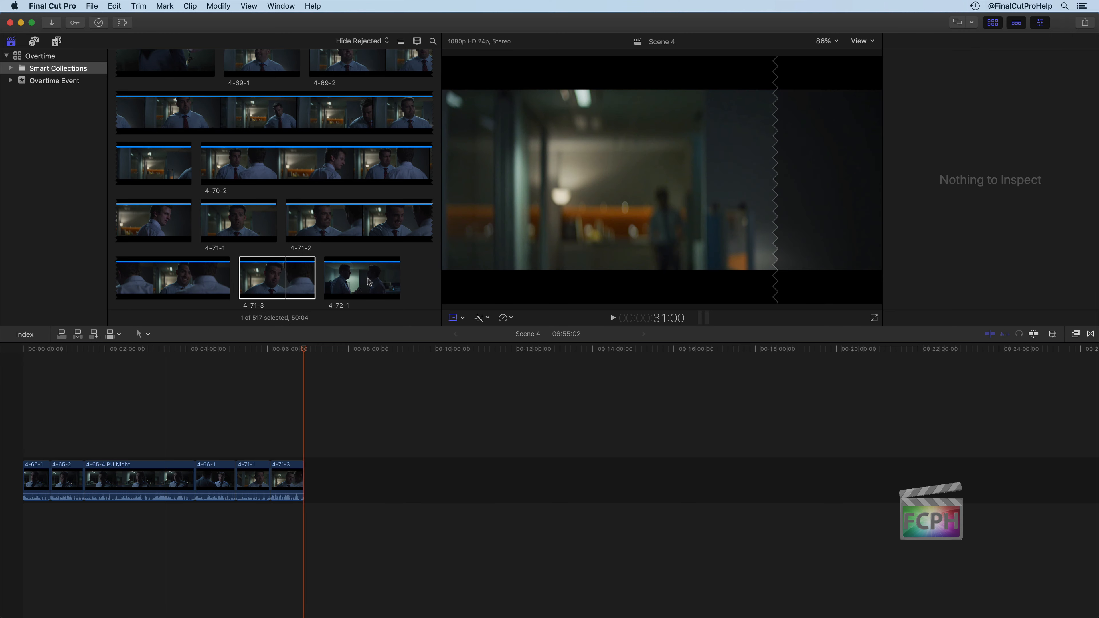
pyautogui.click(366, 278)
pyautogui.click(93, 334)
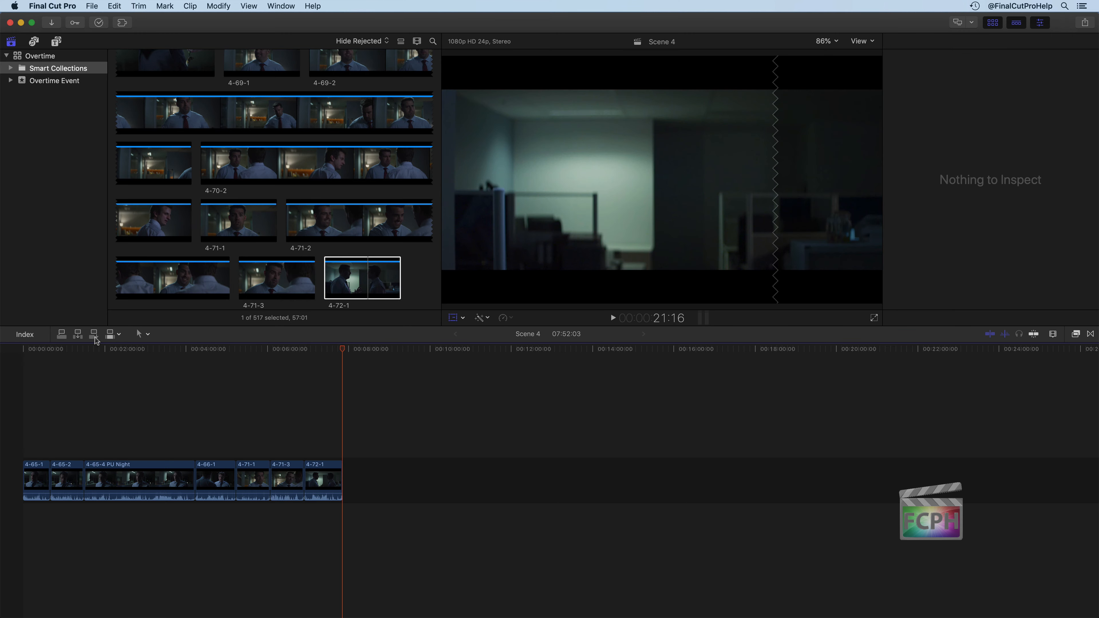
# Step: Append Keys Night 2 from Scene 3, followed by 4-70-1 and 4-72-4 from Scene 4, to the storyline
pyautogui.click(190, 300)
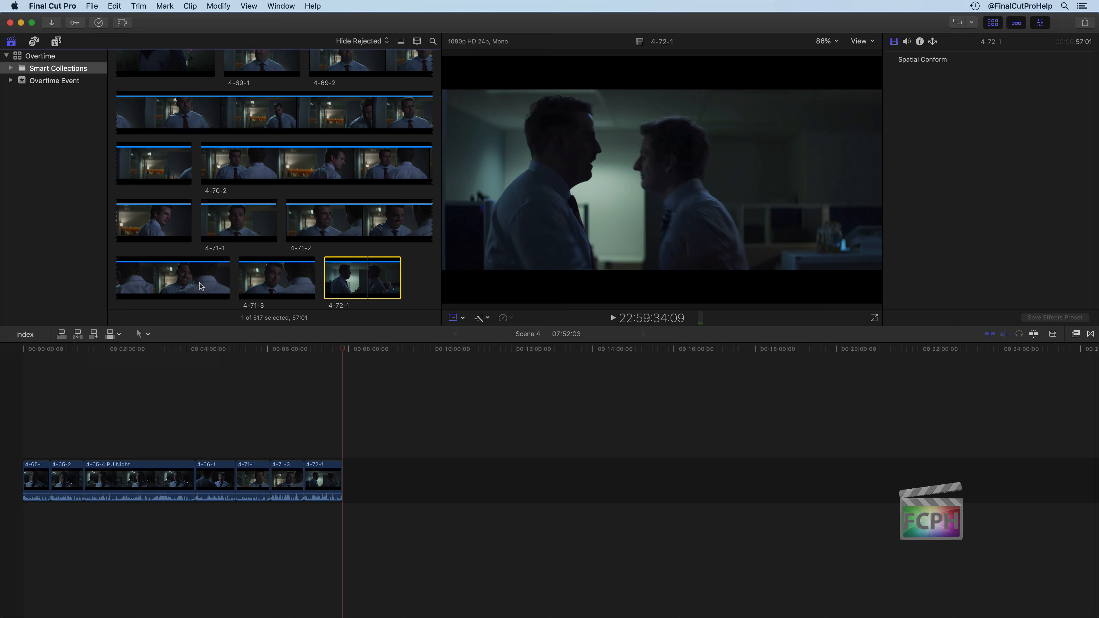
pyautogui.scroll(-10, 249, 246)
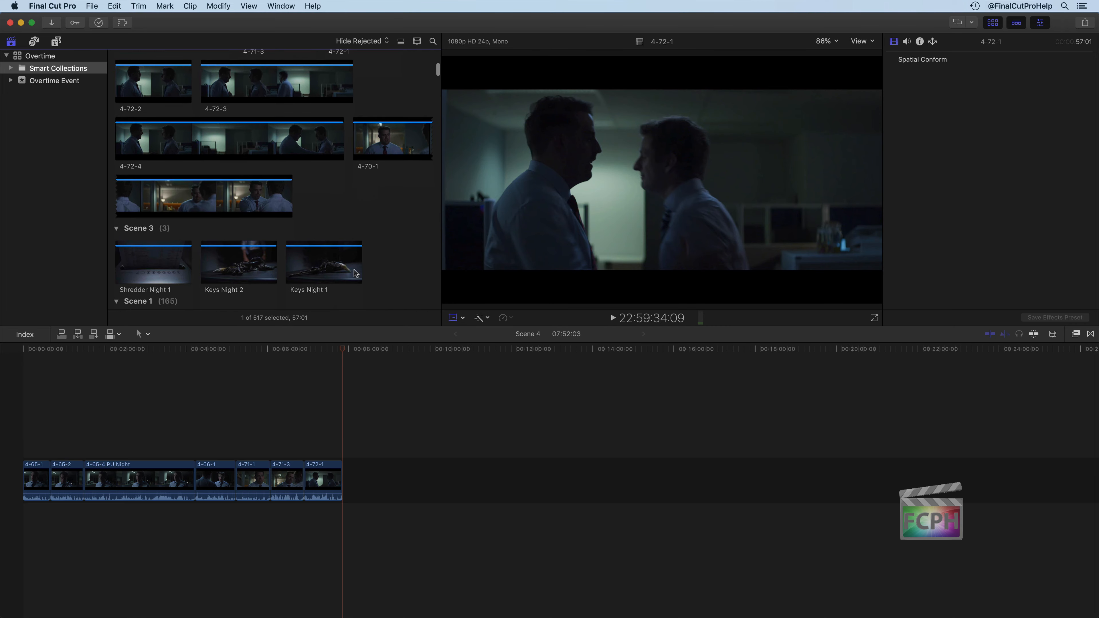
pyautogui.click(256, 260)
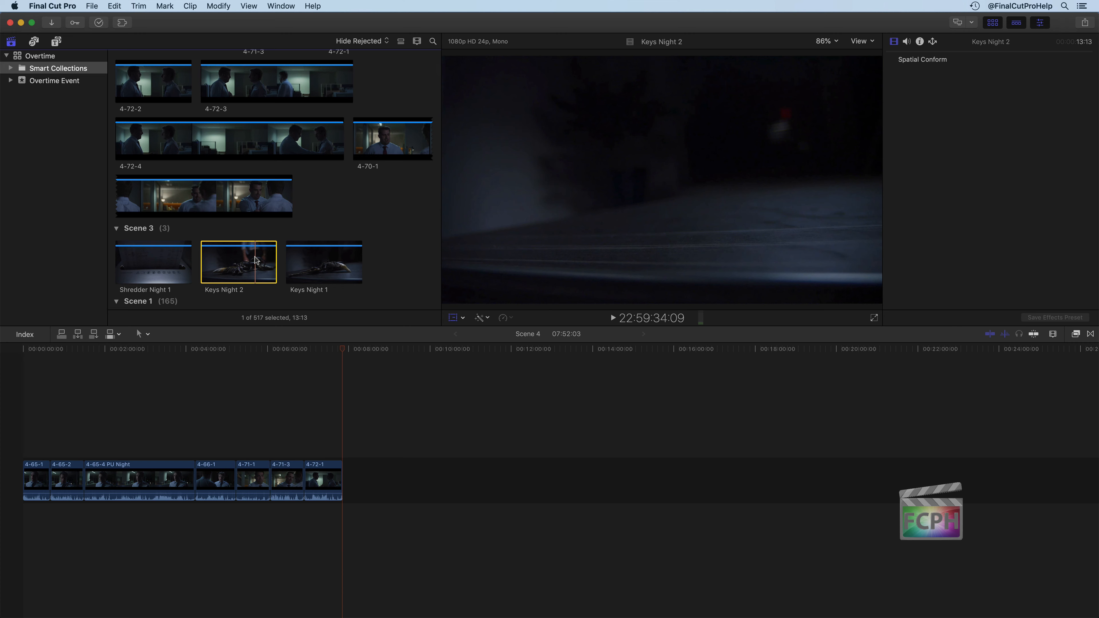
pyautogui.press('e')
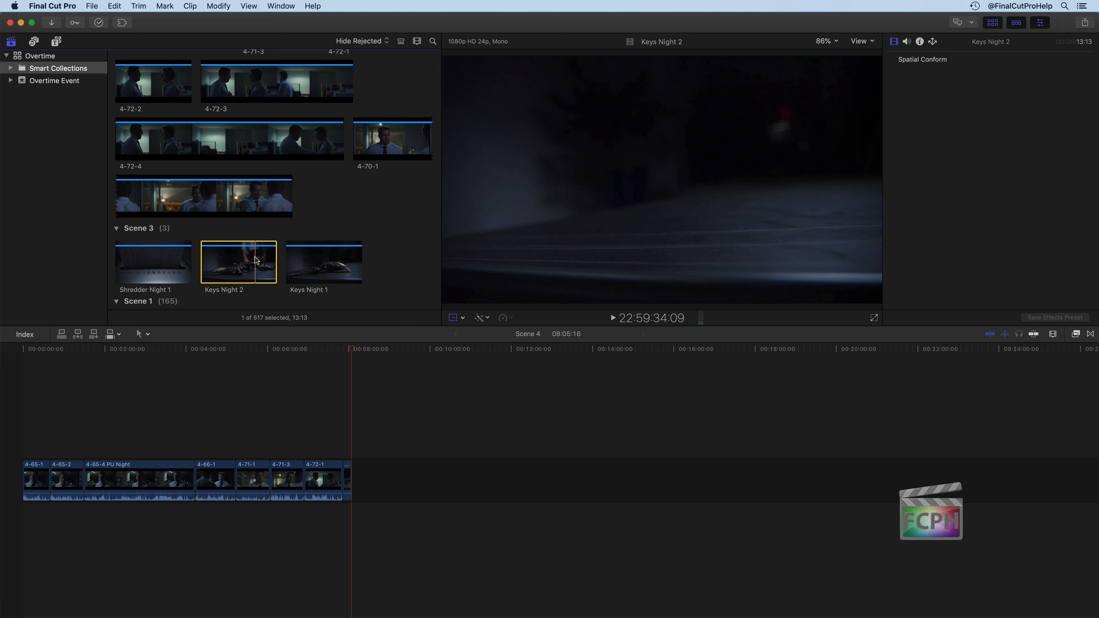
pyautogui.click(255, 205)
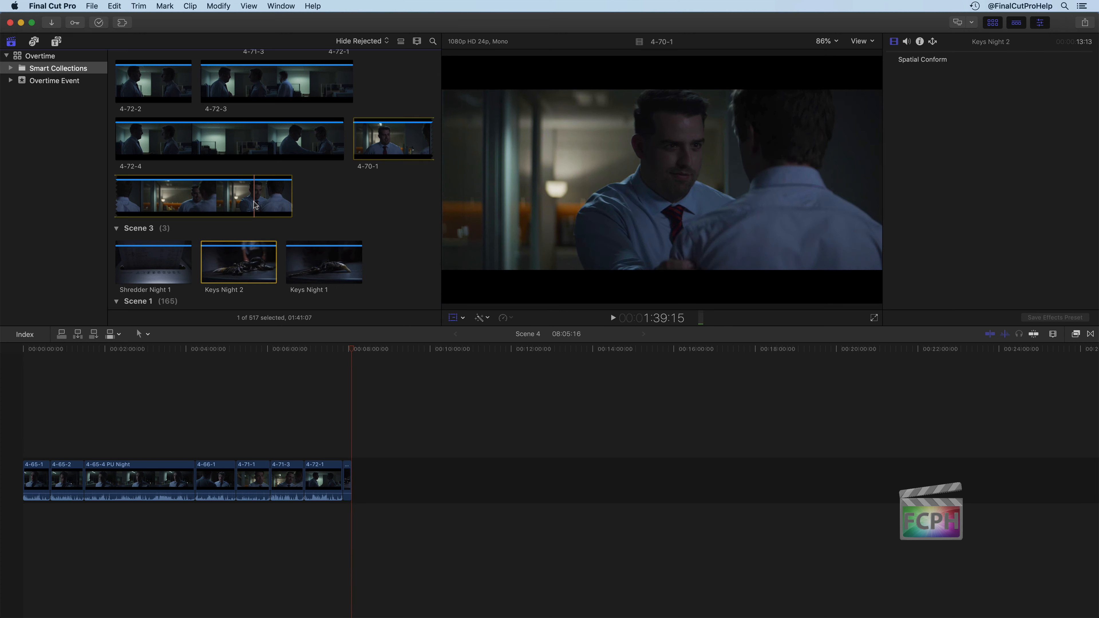
pyautogui.press('e')
pyautogui.click(243, 137)
pyautogui.press('e')
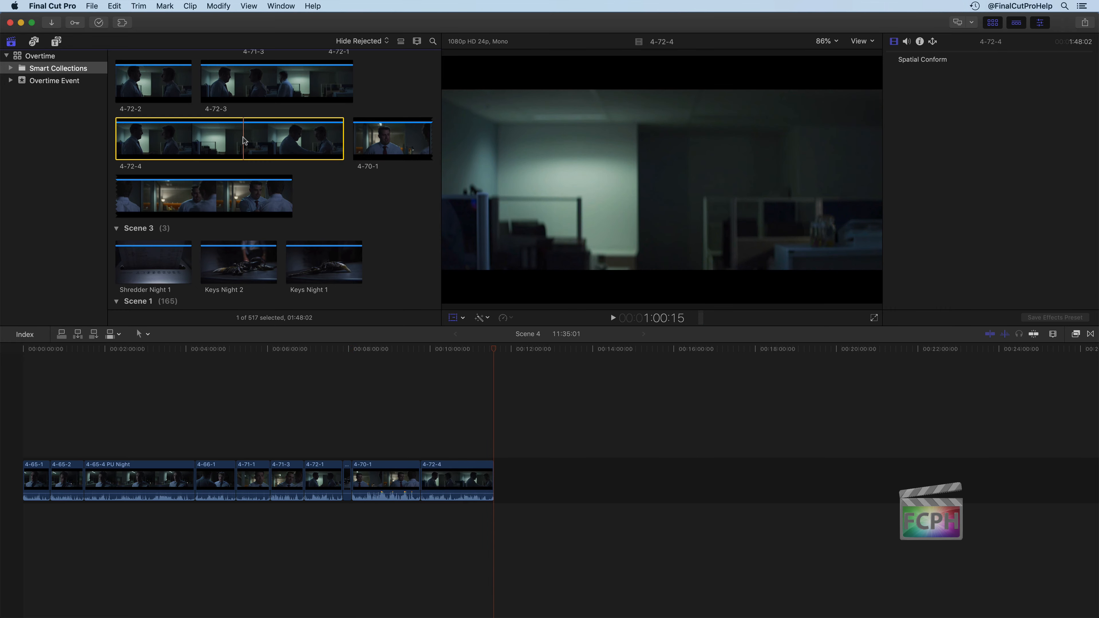
# Step: Append clips 4-71-1, 4-72-1 and 4-71-3 in that order to the end of the storyline again
pyautogui.scroll(5, 243, 138)
pyautogui.click(237, 166)
pyautogui.press('e')
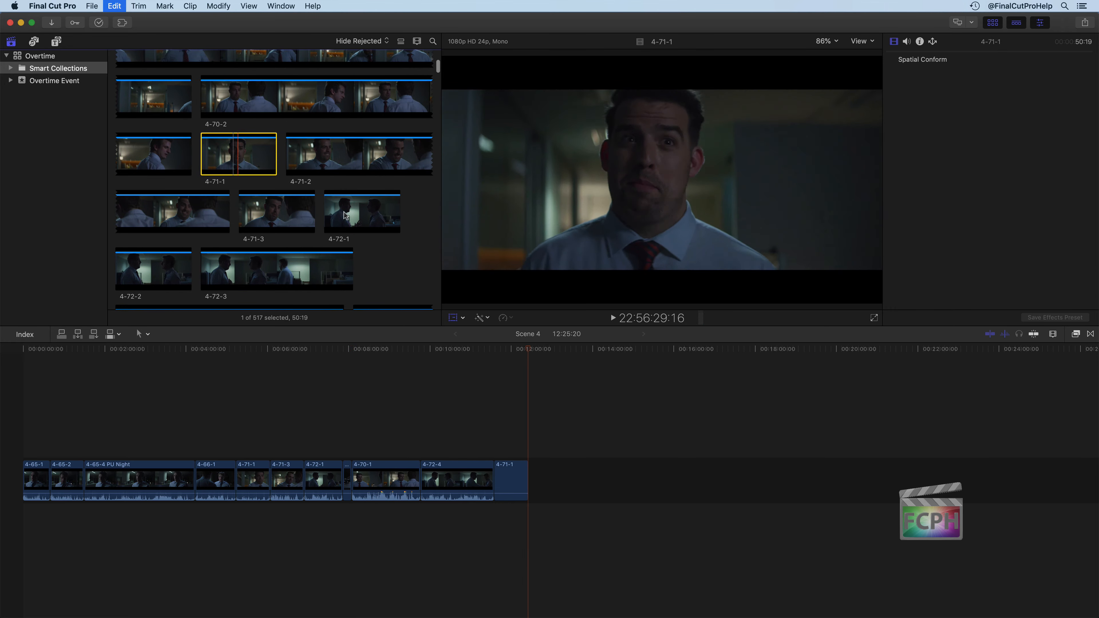
pyautogui.press('e')
pyautogui.click(277, 211)
pyautogui.press('e')
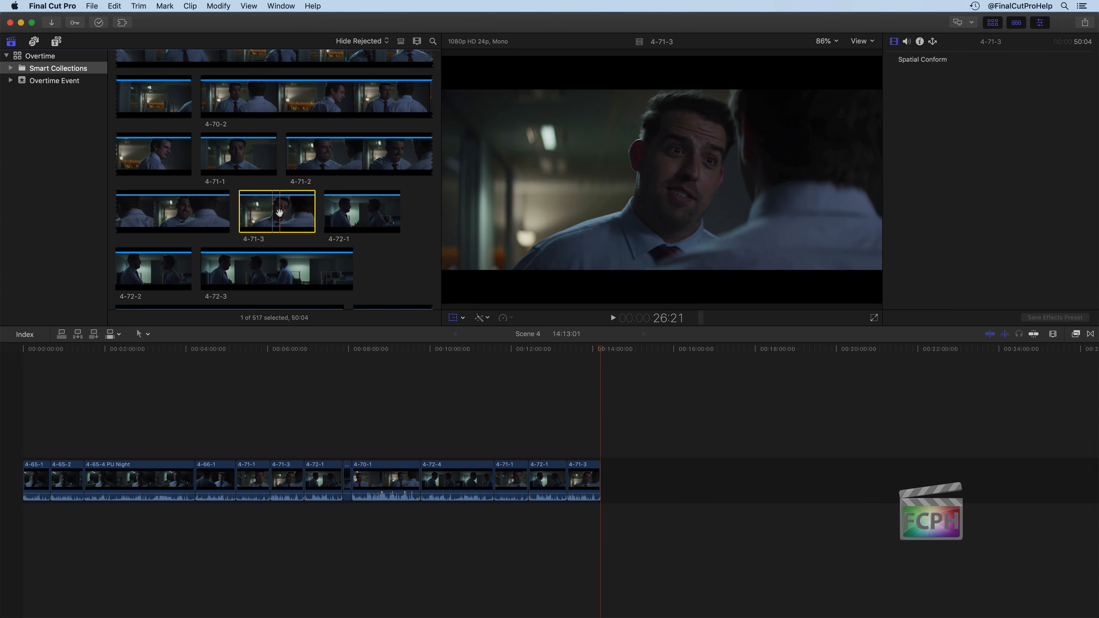
# Step: Select the four consecutive clips from 4-71-1 through 4-72-1 and append them together to the storyline
pyautogui.click(238, 156)
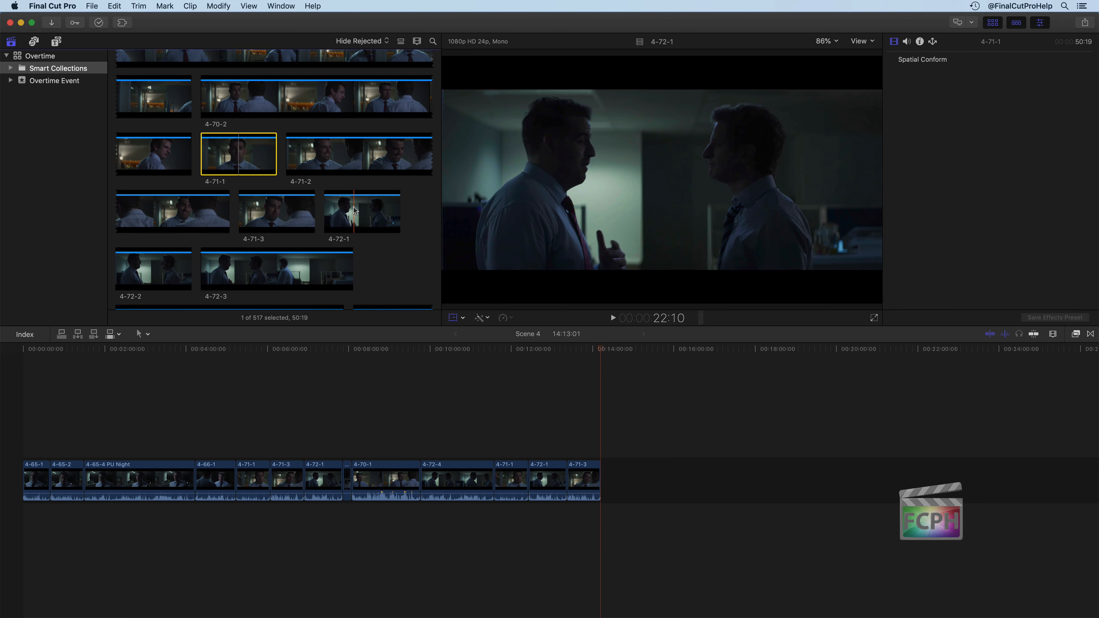
pyautogui.keyDown('shift'); pyautogui.click(354, 211); pyautogui.keyUp('shift')
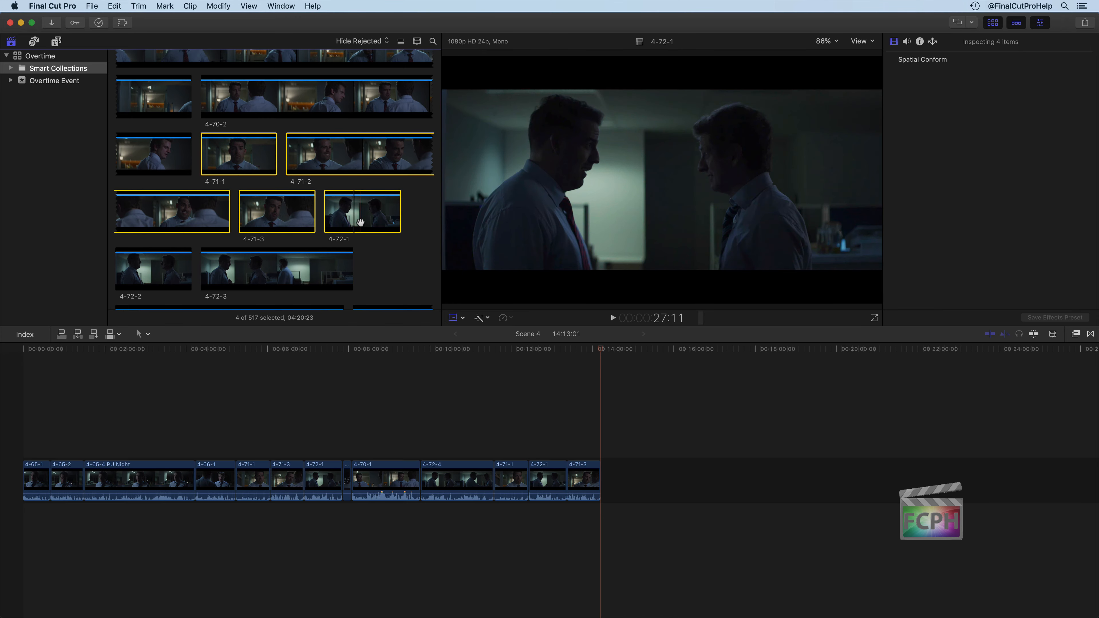
pyautogui.press('e')
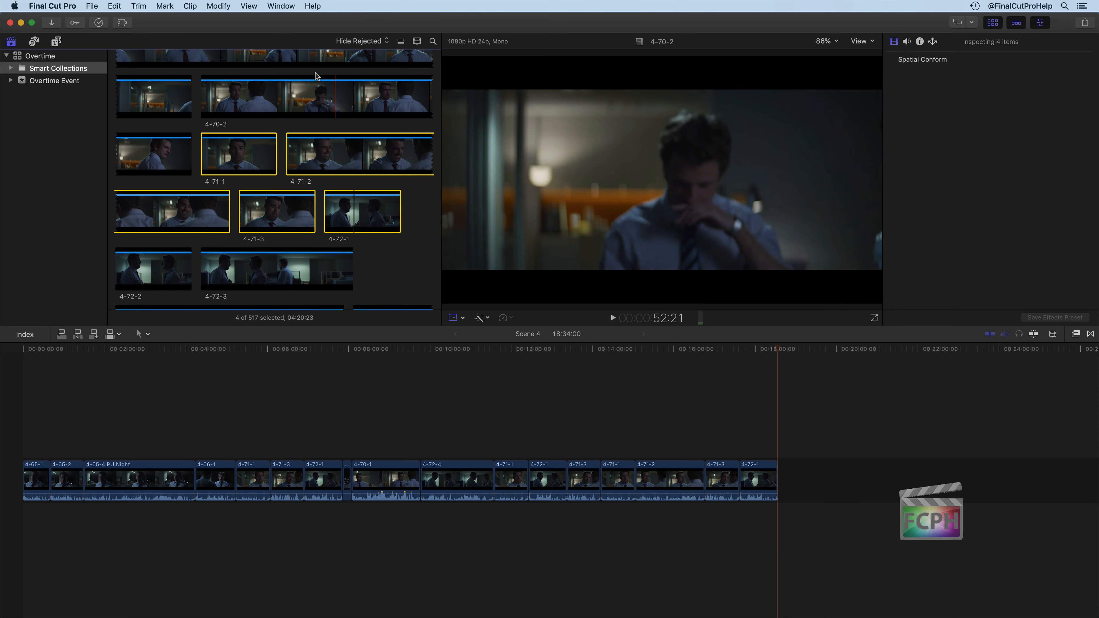
# Step: Filter the browser to show only Favorites and select clip 4-65-1
pyautogui.click(347, 41)
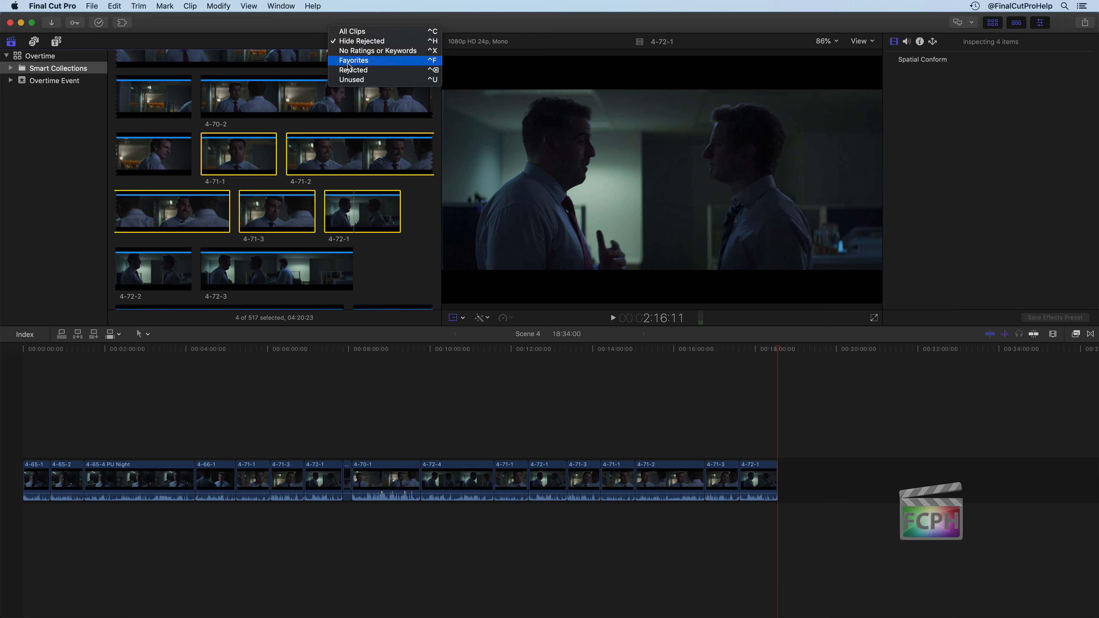
pyautogui.click(367, 62)
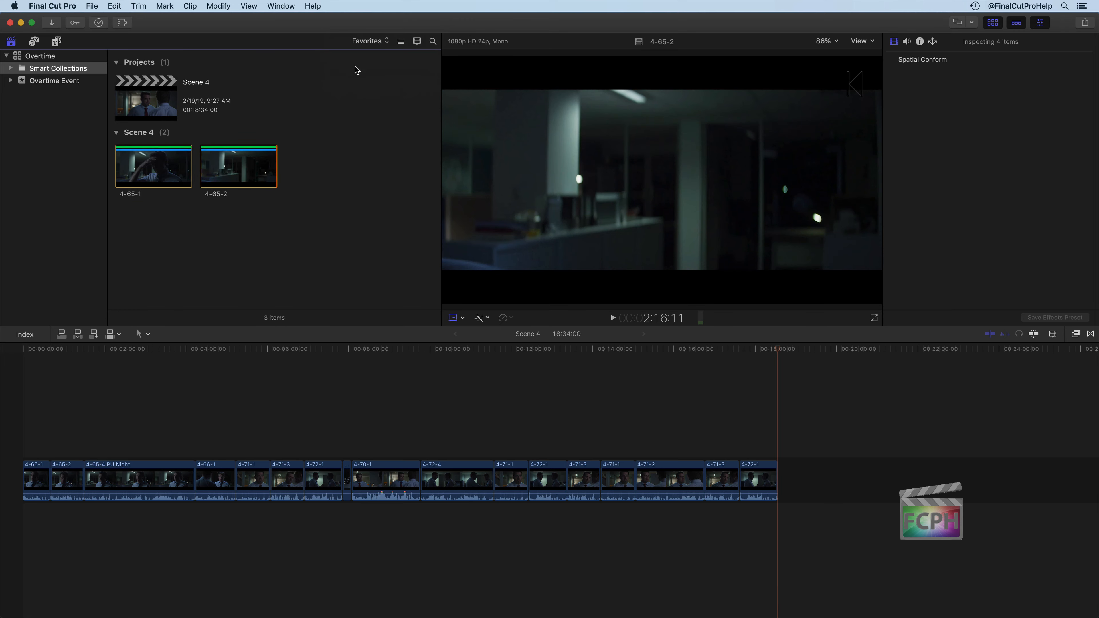
pyautogui.click(155, 166)
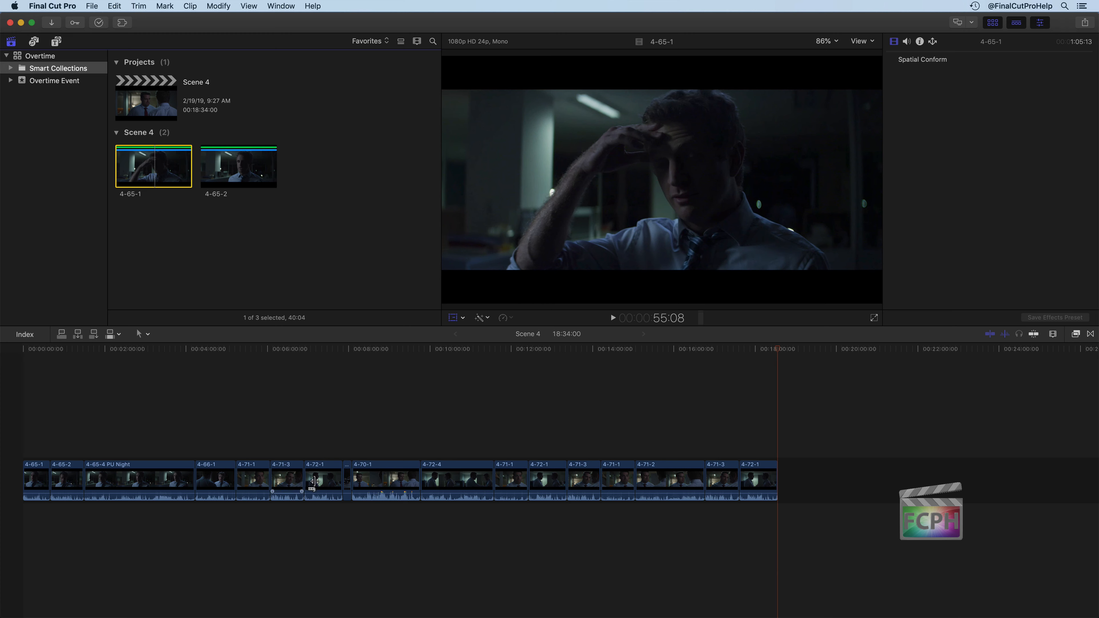
# Step: Delete clips 4-70-1 and 4-71-2, plus the first 4-72-1 clip, from the storyline so the remaining clips close the gaps
pyautogui.click(389, 477)
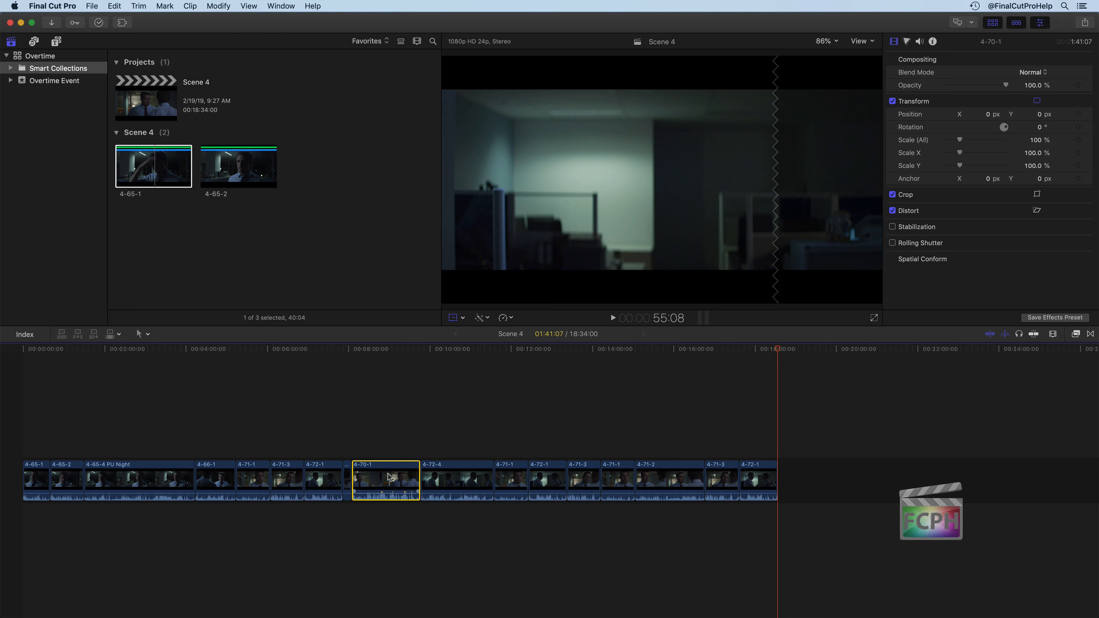
pyautogui.press('Delete')
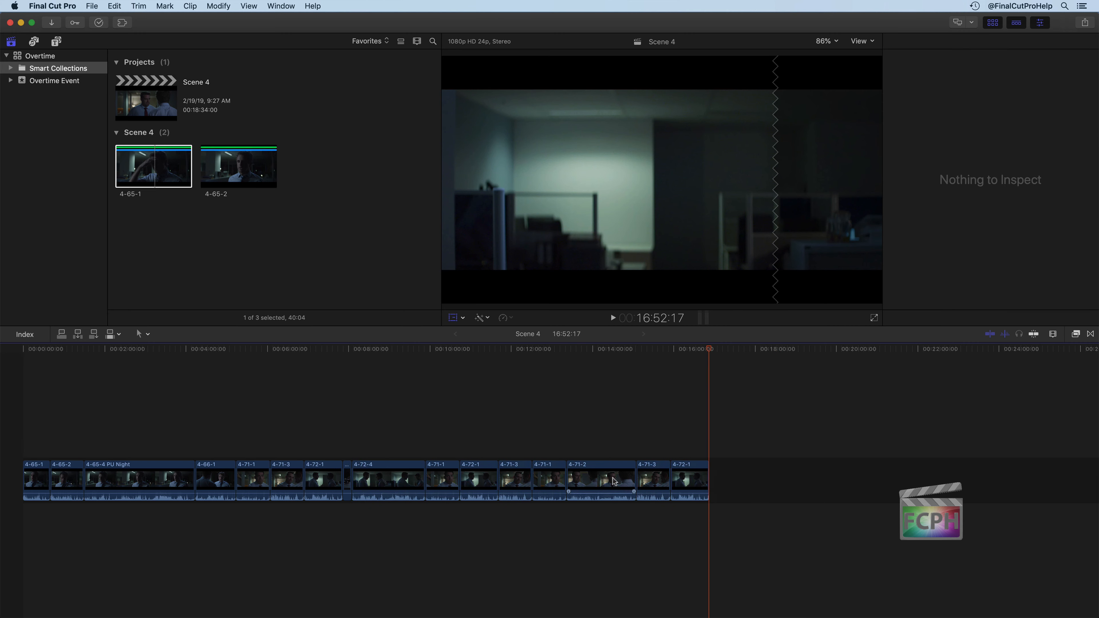
pyautogui.click(614, 481)
pyautogui.press('Delete')
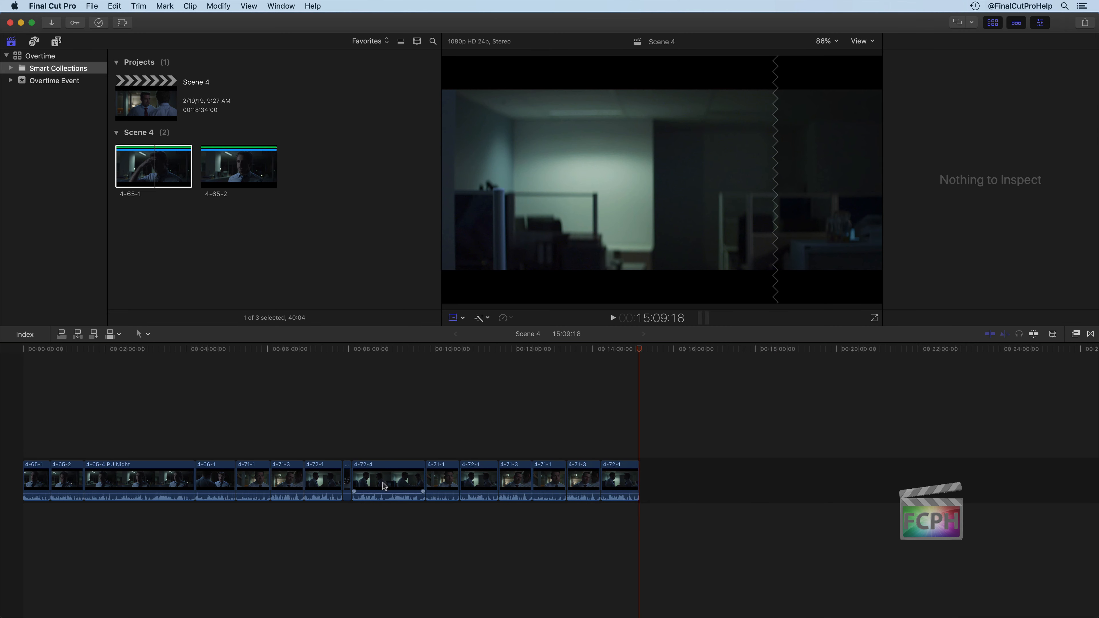
pyautogui.click(324, 481)
pyautogui.press('Delete')
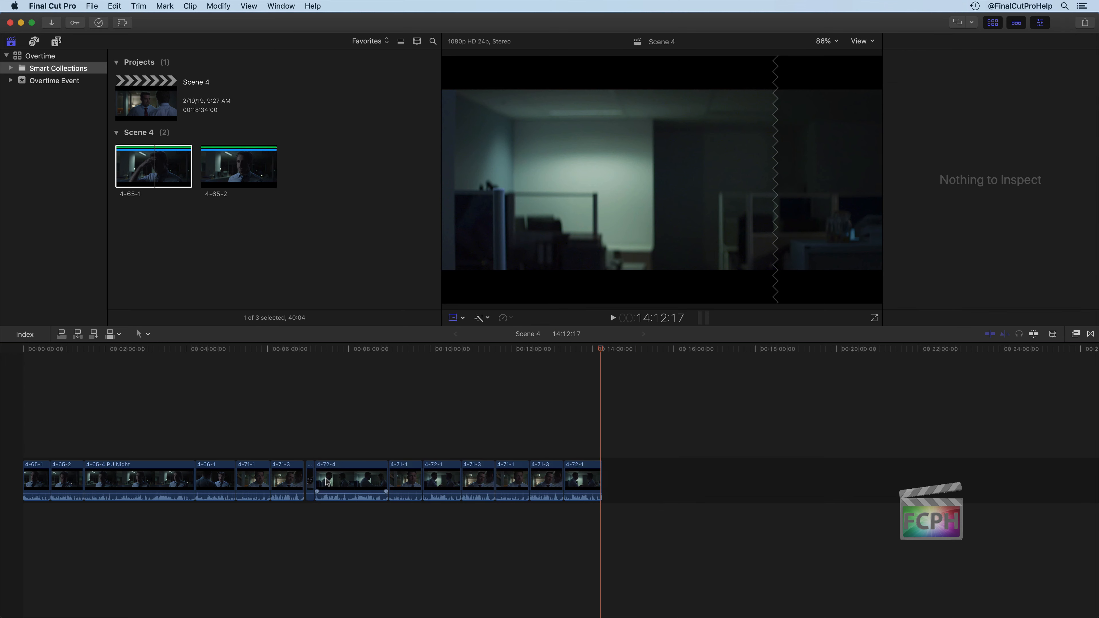